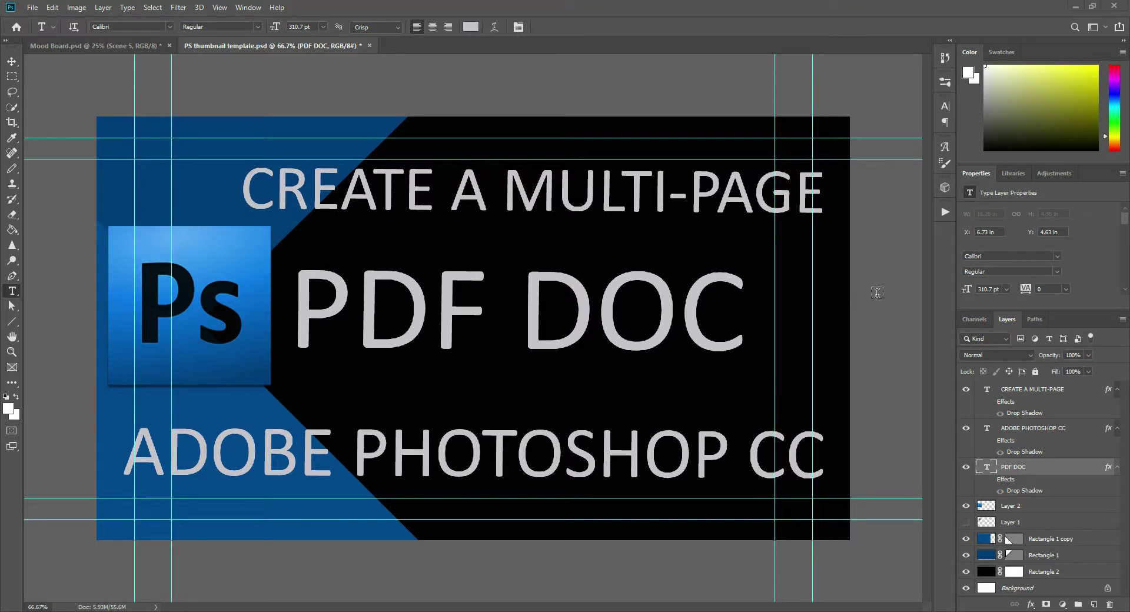
# Switch from the thumbnail template to the Mood Board.psd document.
pyautogui.click(55, 47)
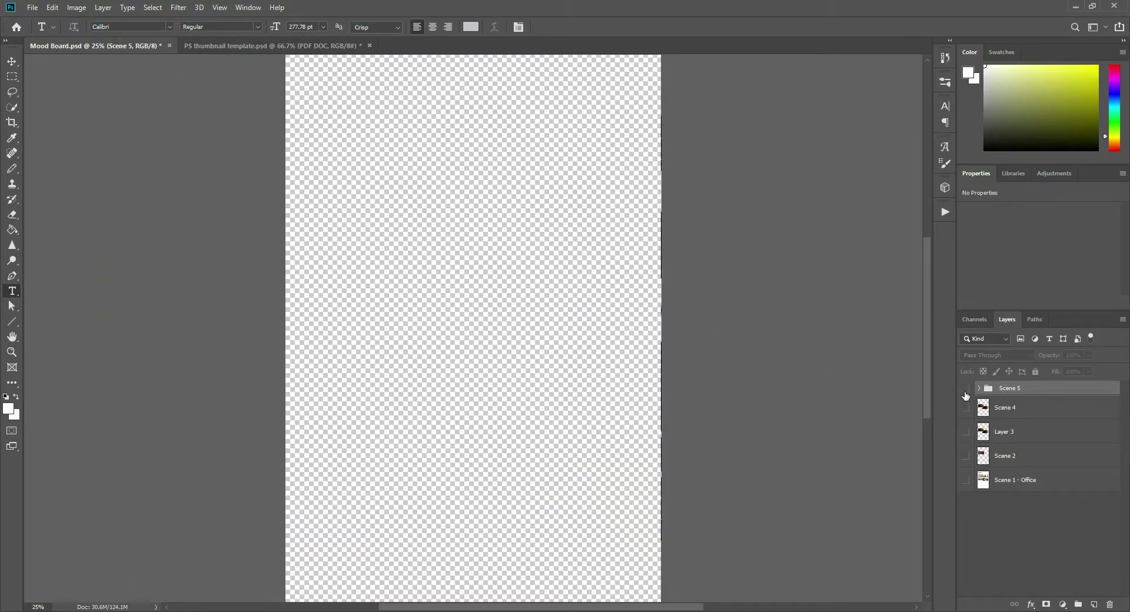
# Make all five scene layers visible and select the Scene 5 group.
pyautogui.moveTo(966, 388); pyautogui.dragTo(966, 449)
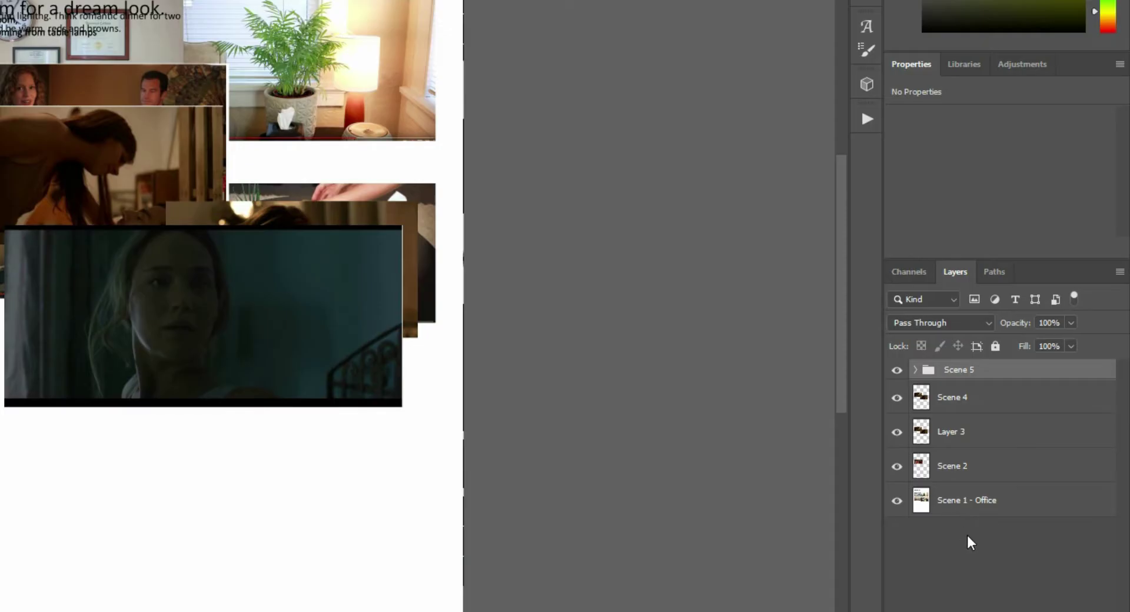
pyautogui.click(968, 534)
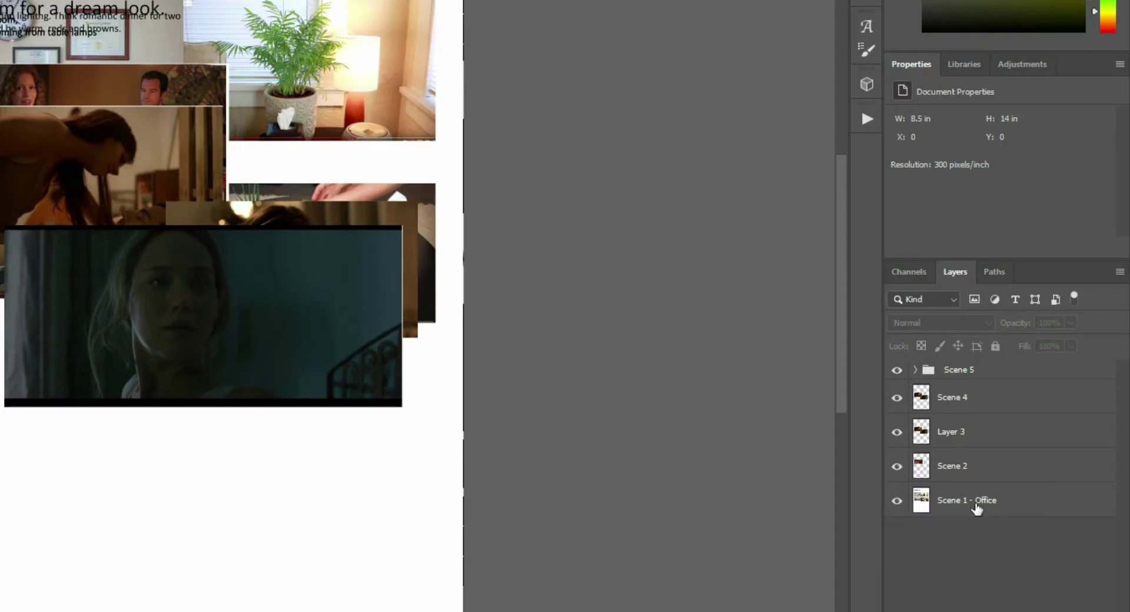
pyautogui.click(953, 374)
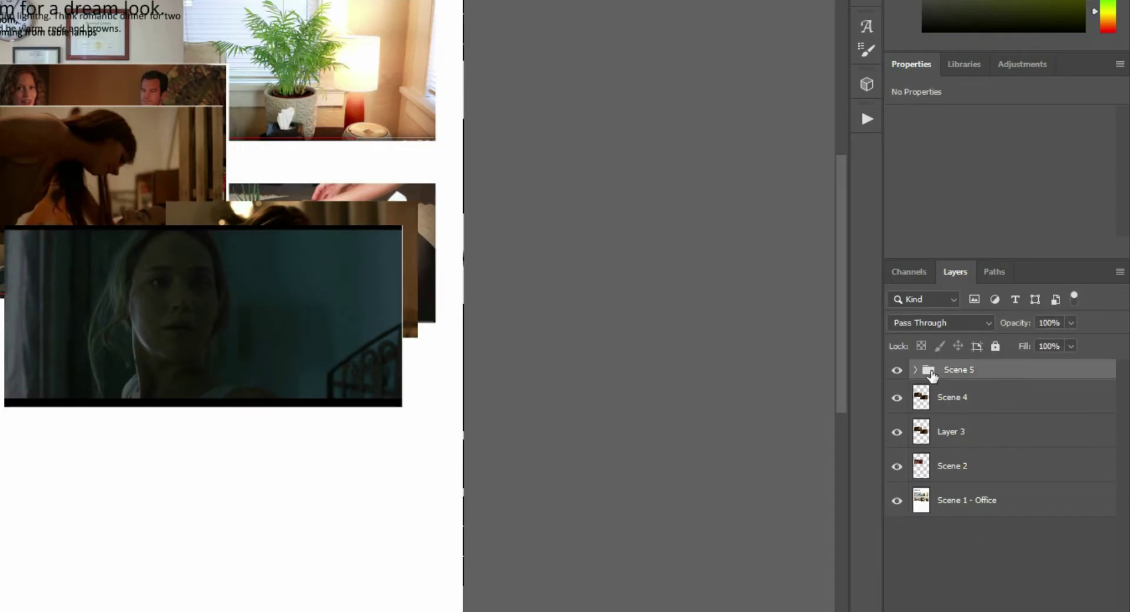
pyautogui.click(919, 370)
pyautogui.click(919, 369)
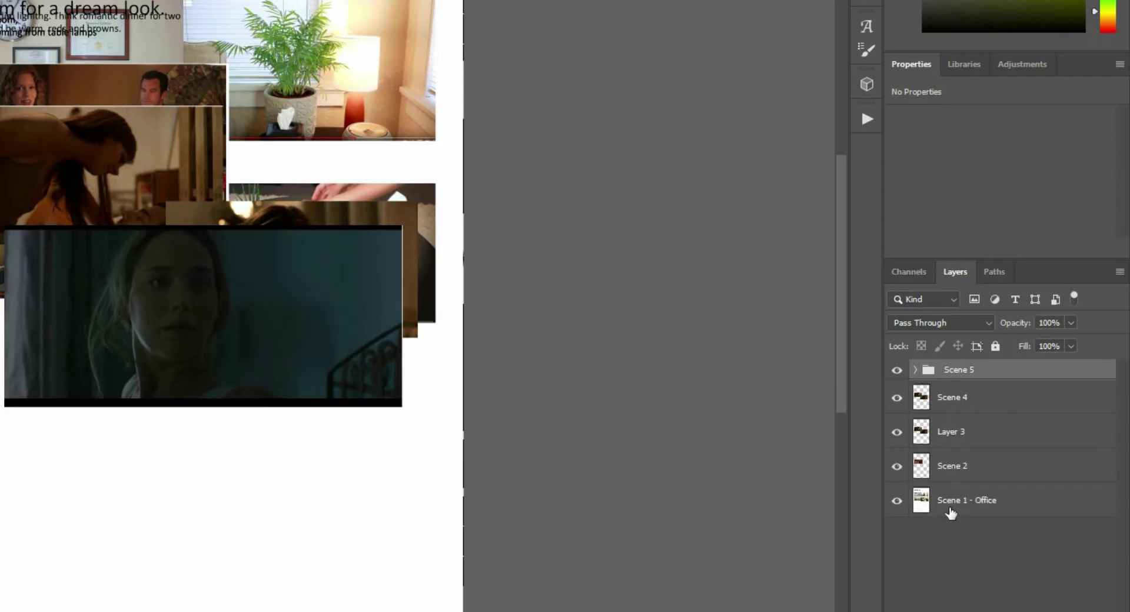
# Merge the Scene 5 group into a single layer.
pyautogui.rightClick(1006, 372)
pyautogui.click(918, 555)
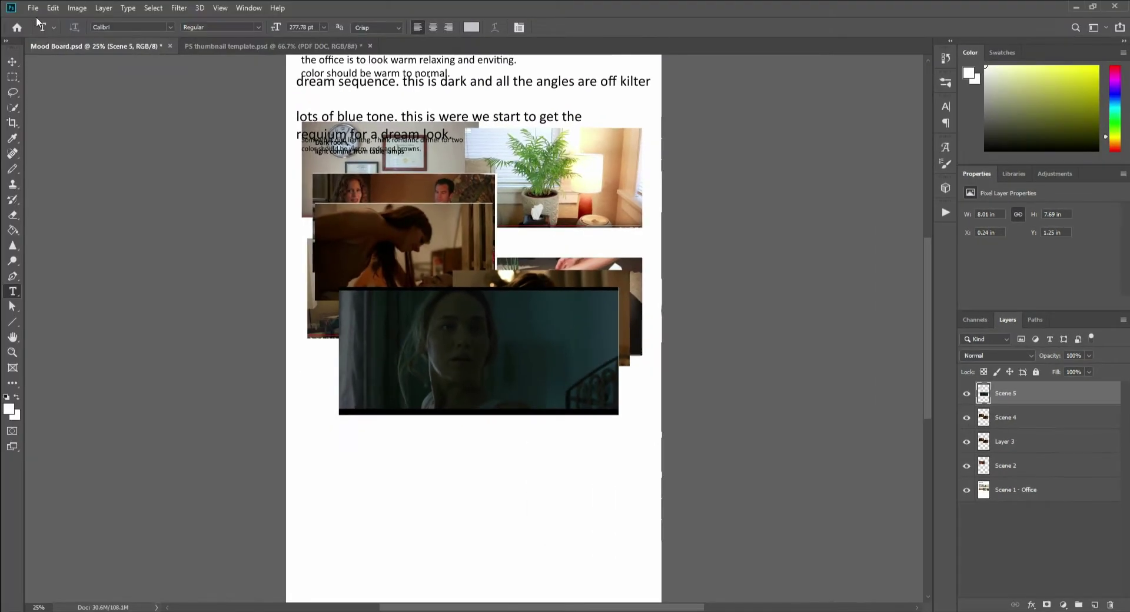
pyautogui.click(34, 10)
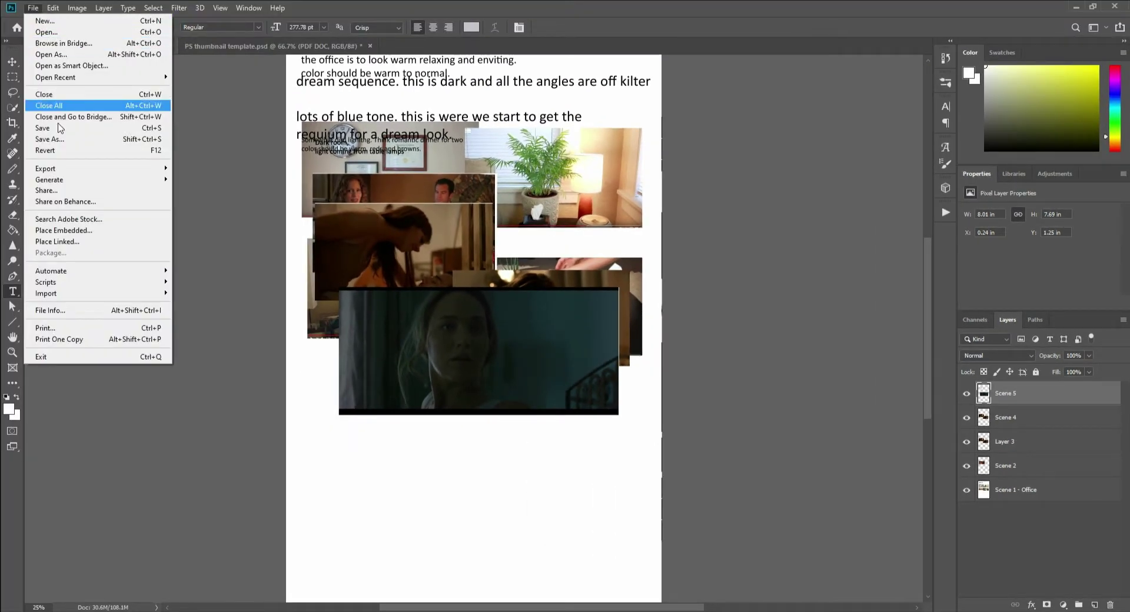
# Start a Layers to Files export with Desktop\test as the destination folder.
pyautogui.moveTo(74, 171)
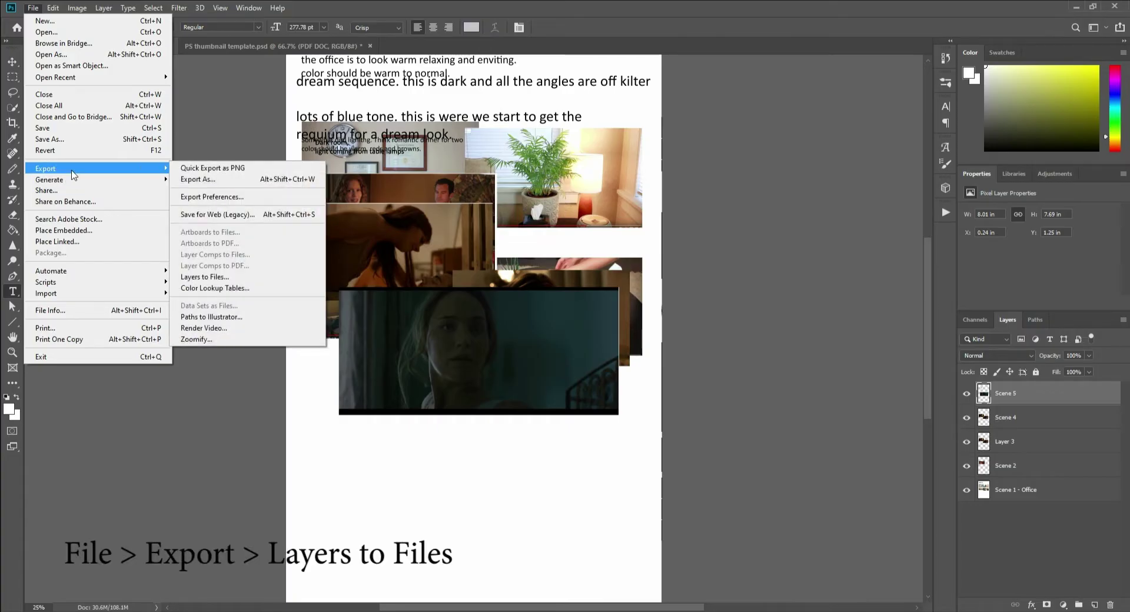
pyautogui.click(218, 276)
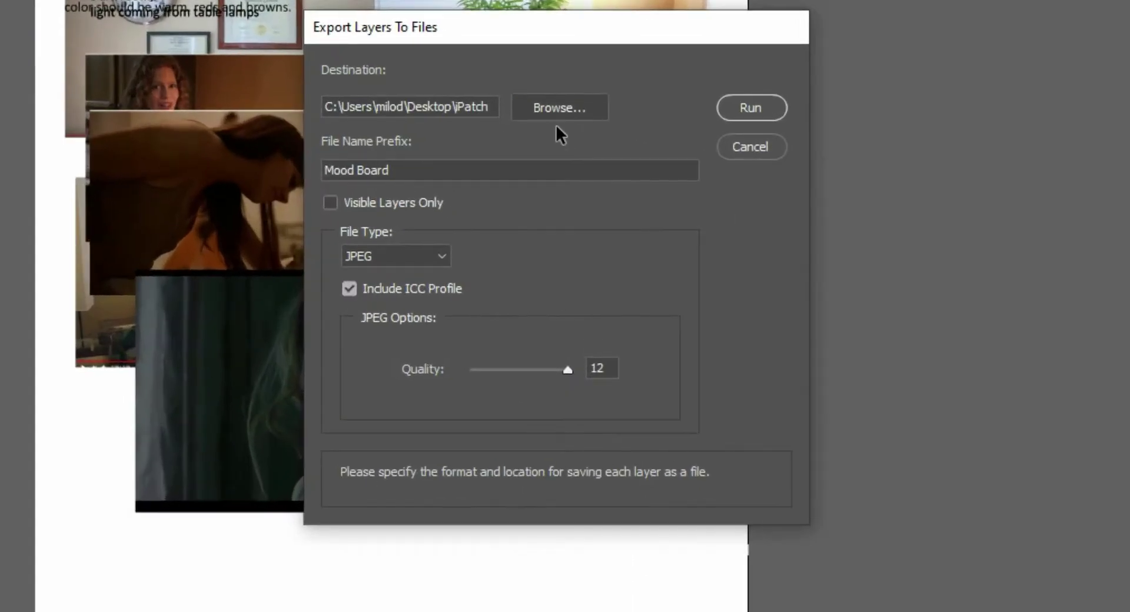
pyautogui.click(552, 112)
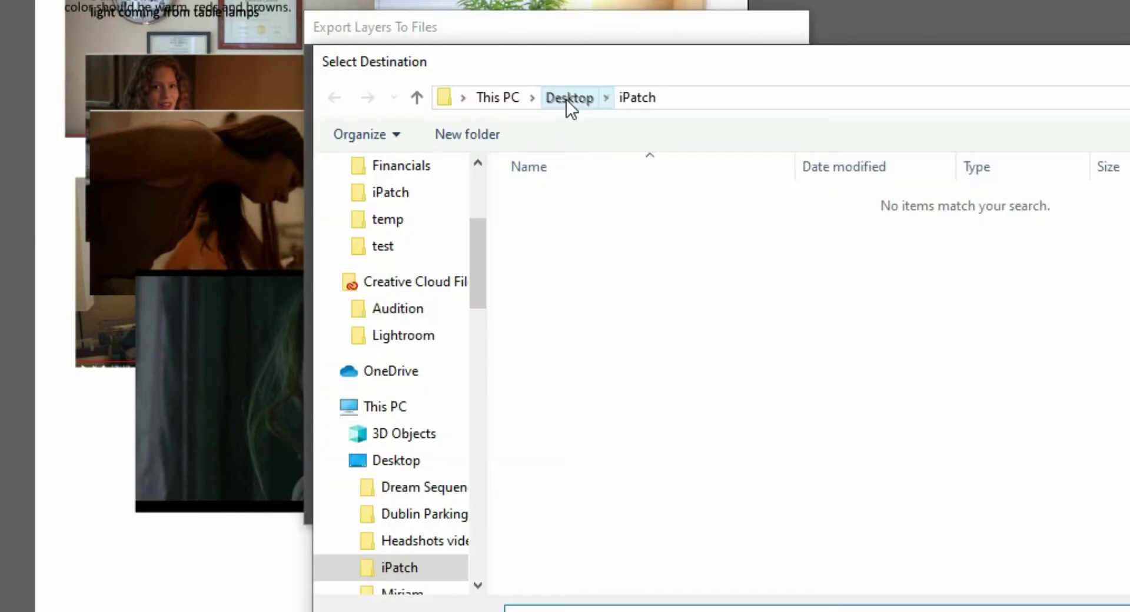
pyautogui.click(566, 107)
pyautogui.doubleClick(1129, 224)
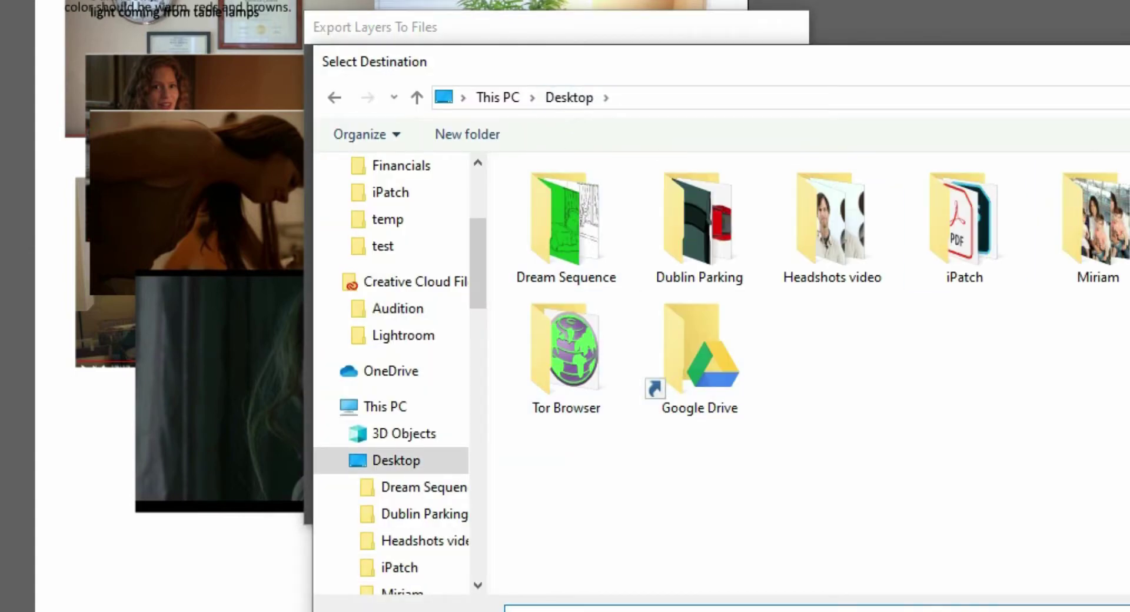
pyautogui.press('Return')
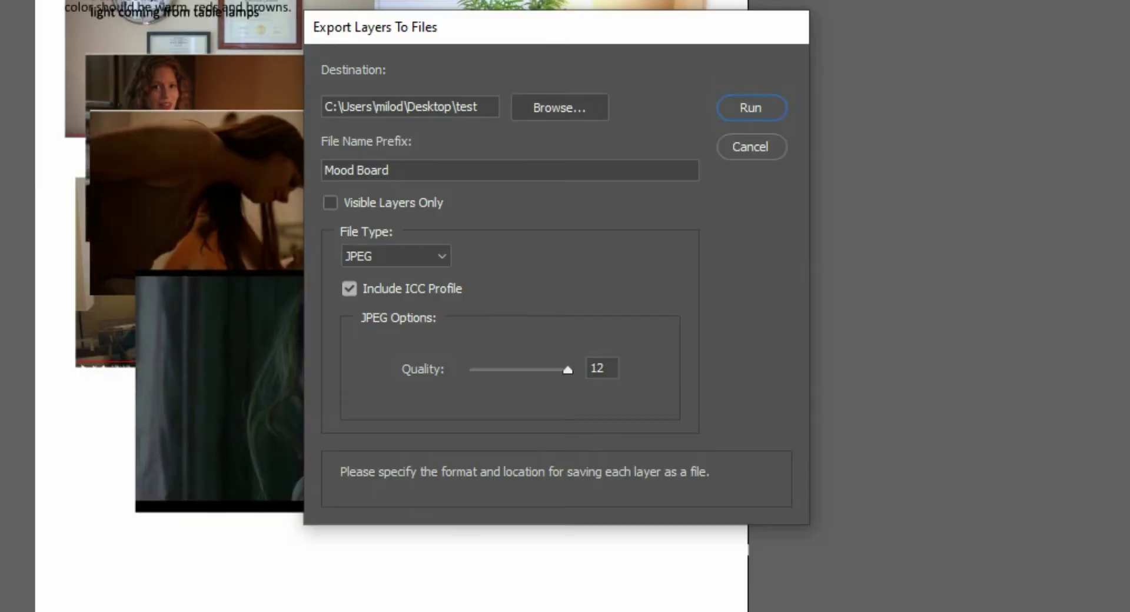
# Keep JPEG as the export file type and run the export.
pyautogui.click(372, 258)
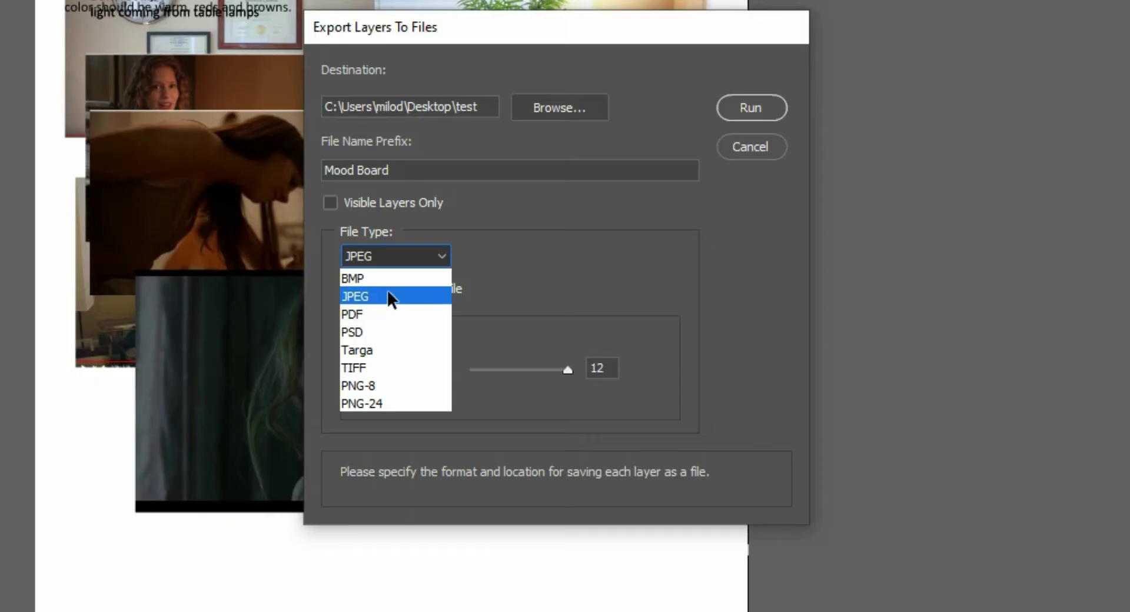
pyautogui.click(387, 294)
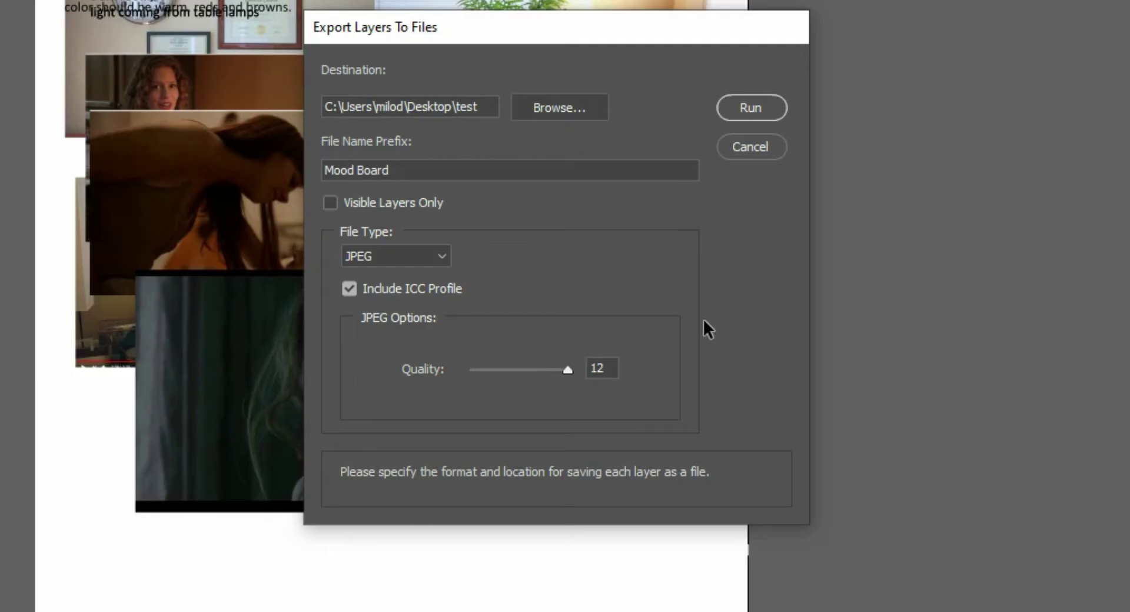
pyautogui.click(751, 109)
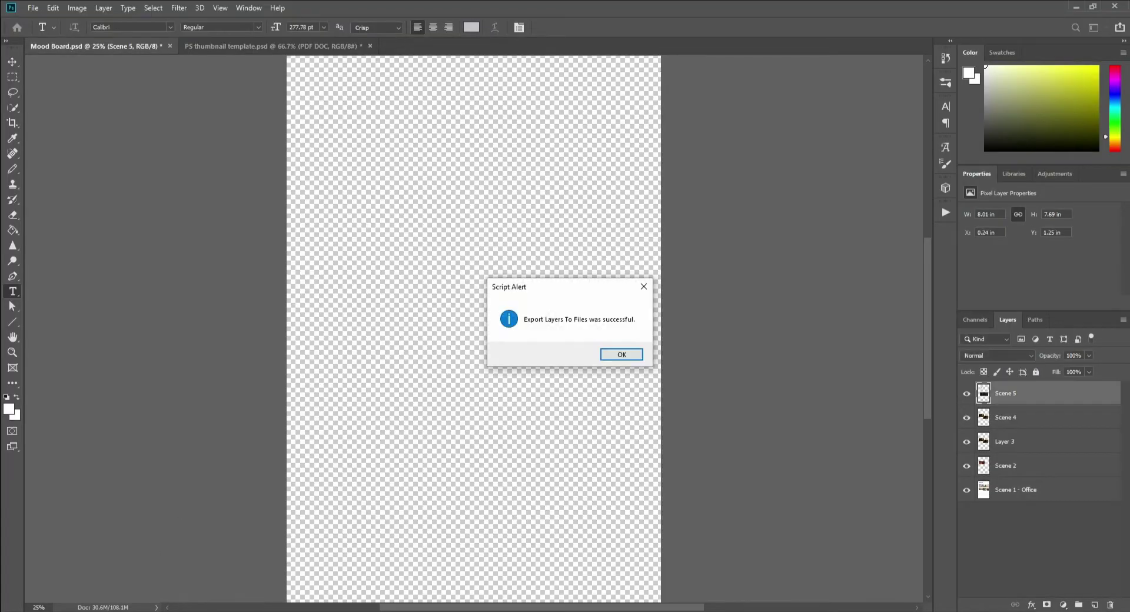
# Dismiss the export success alert and bring up the widened test folder window.
pyautogui.click(633, 354)
pyautogui.hotkey('alt', 'Tab')
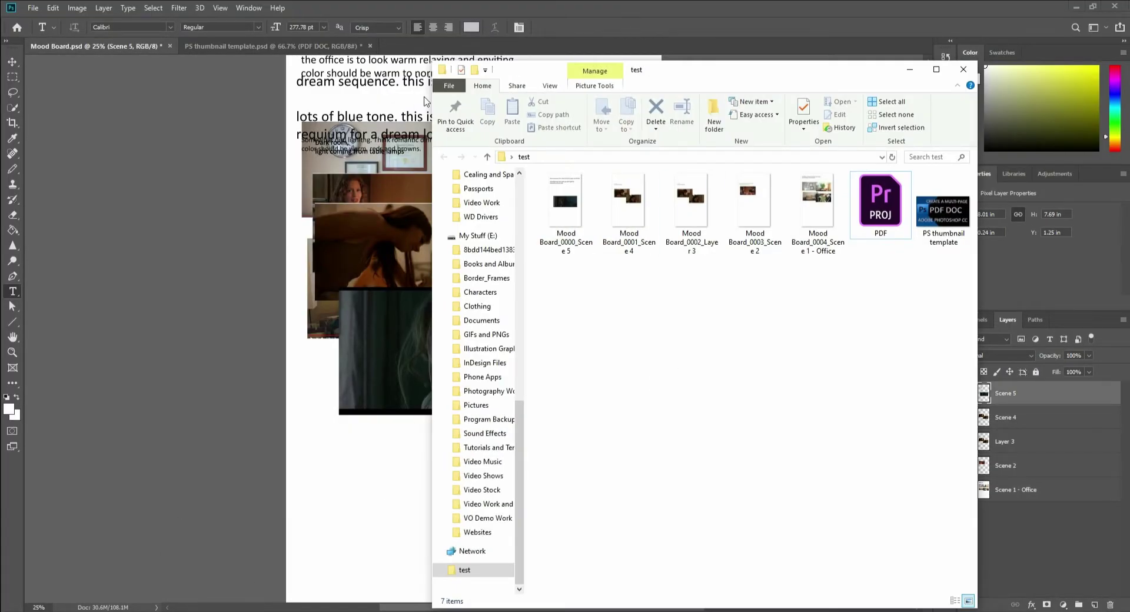
pyautogui.moveTo(429, 98); pyautogui.dragTo(349, 98)
# Check each of the five exported Mood Board JPEGs, then return to Photoshop.
pyautogui.click(488, 203)
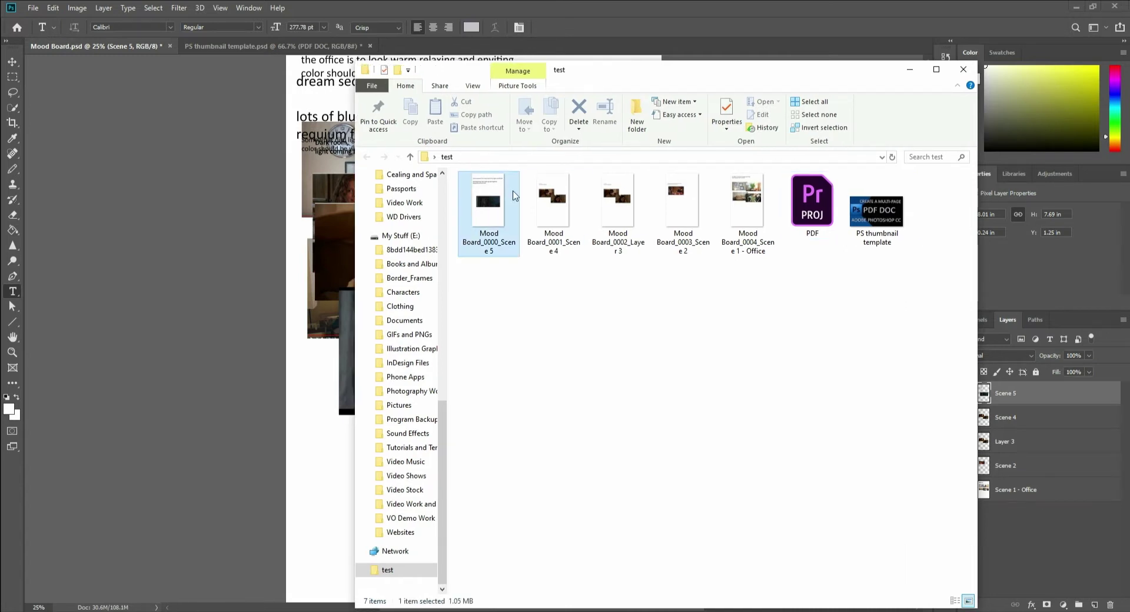
pyautogui.click(553, 203)
pyautogui.click(618, 203)
pyautogui.click(698, 213)
pyautogui.click(736, 216)
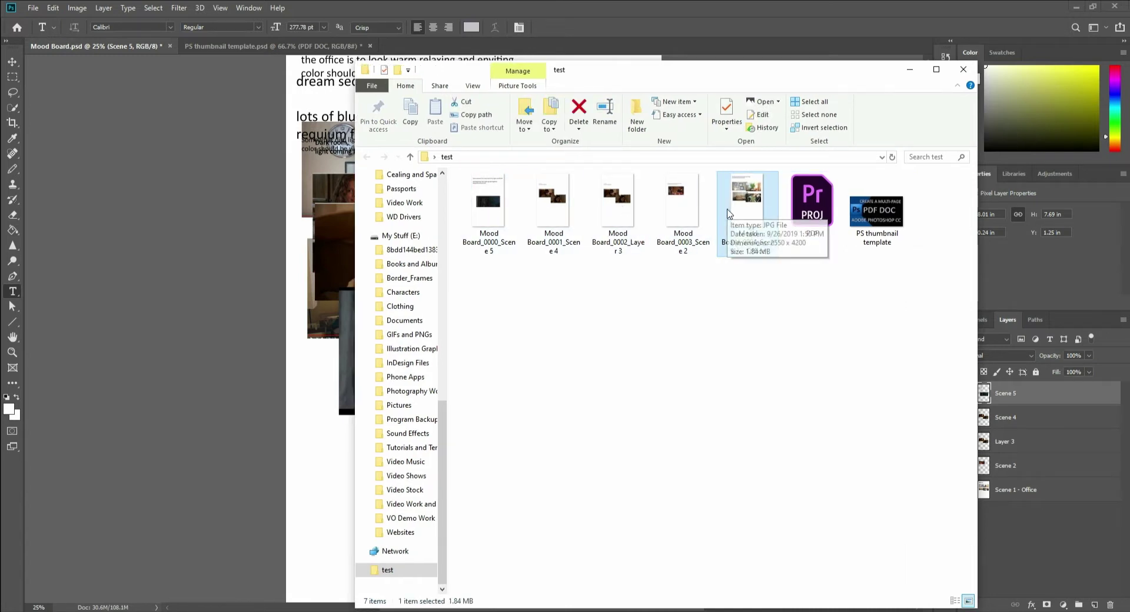
pyautogui.click(728, 11)
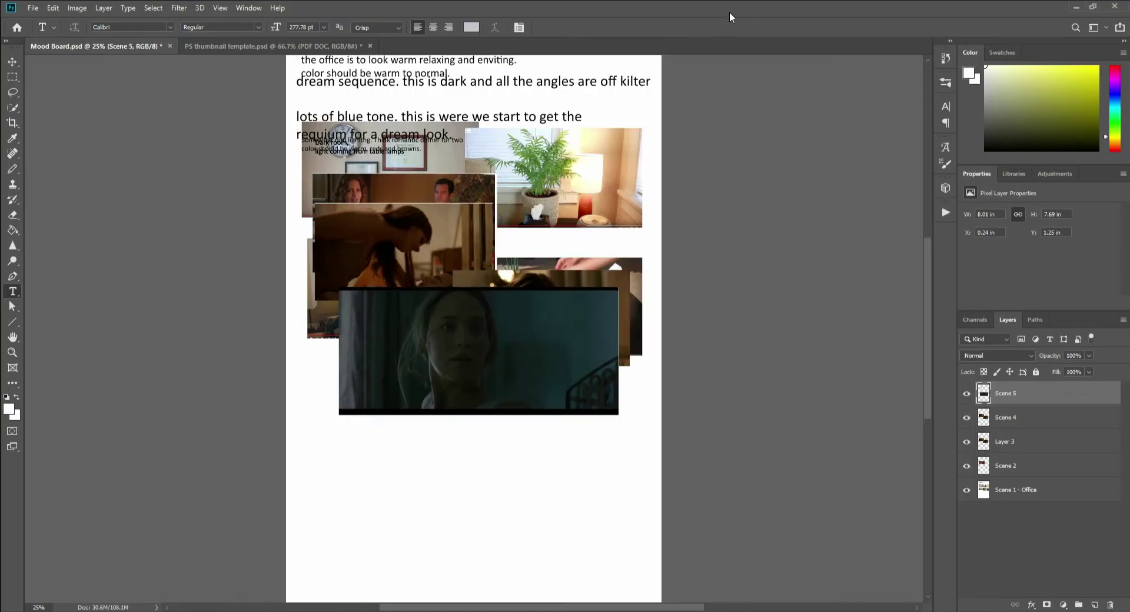
# Start a PDF Presentation with the five Mood Board JPEGs from test as source files.
pyautogui.click(35, 7)
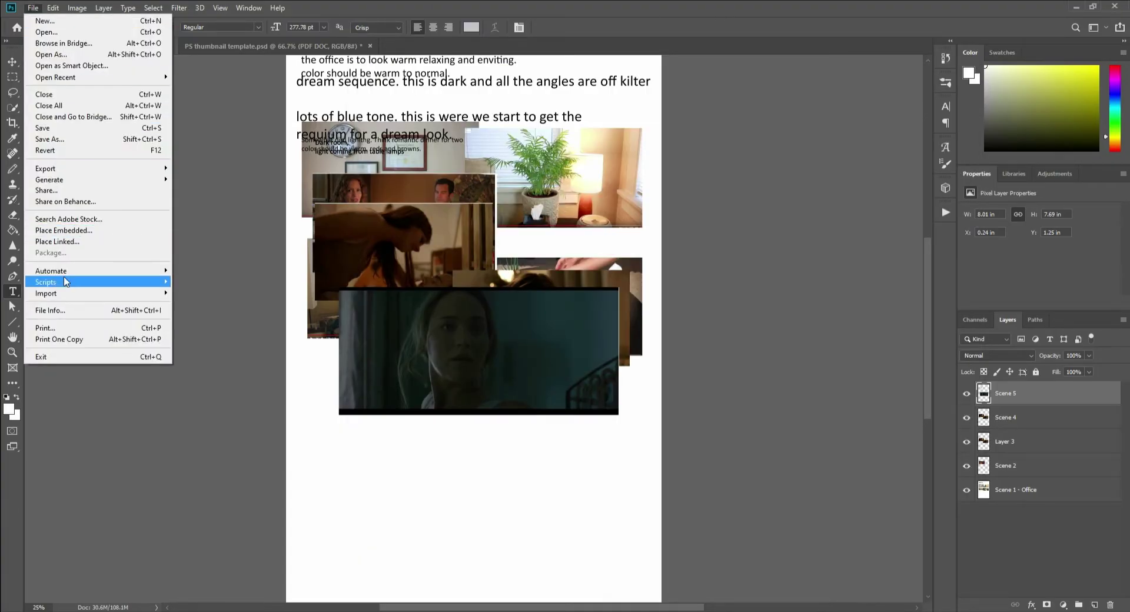
pyautogui.moveTo(63, 277)
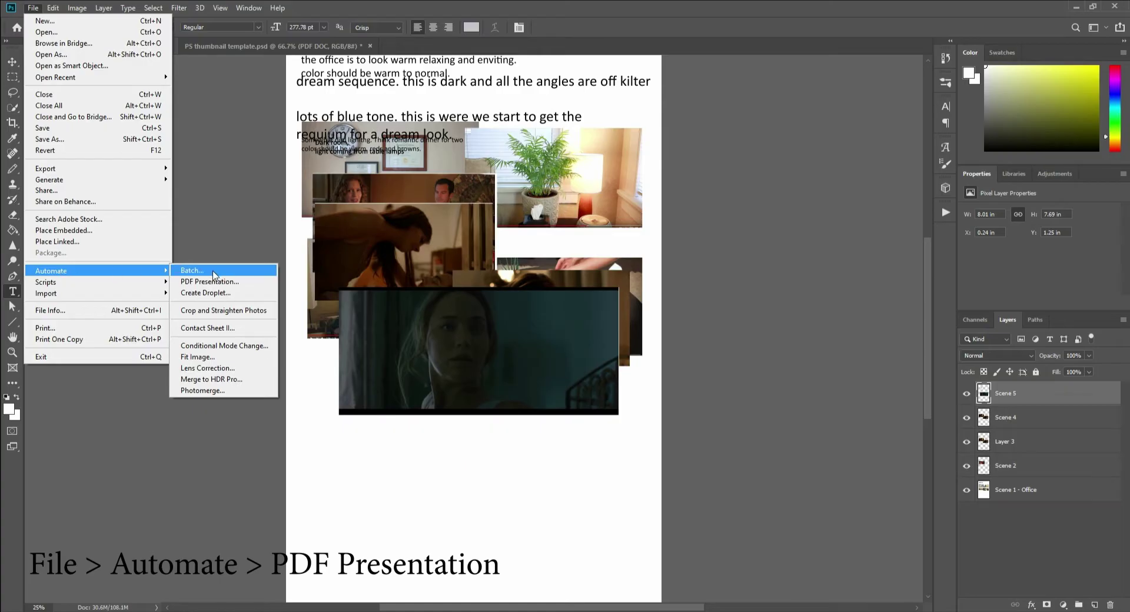
pyautogui.click(216, 281)
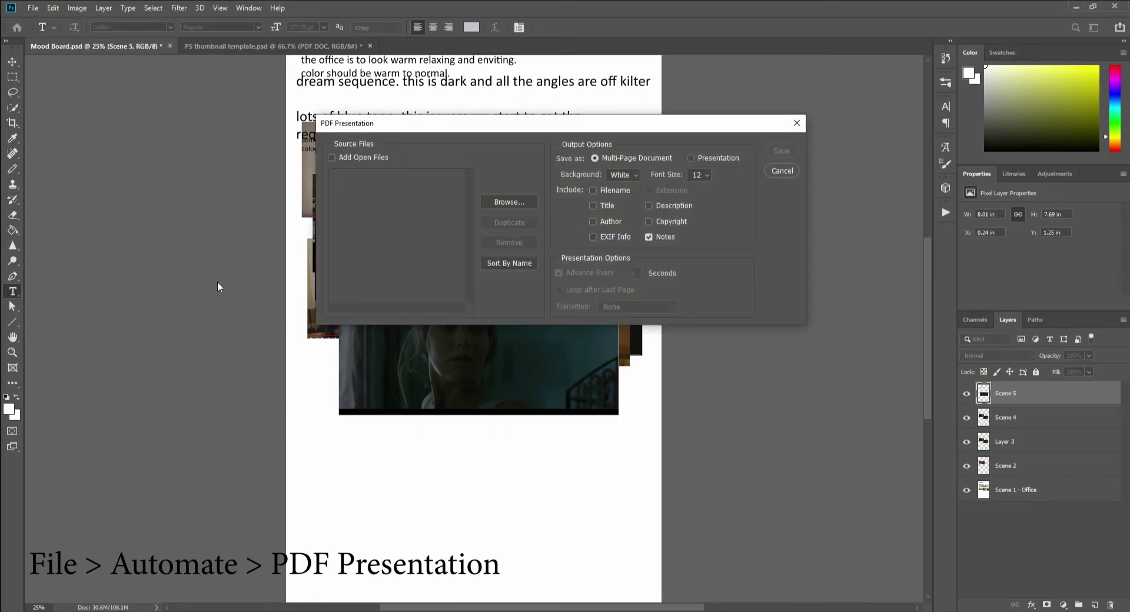
pyautogui.click(495, 202)
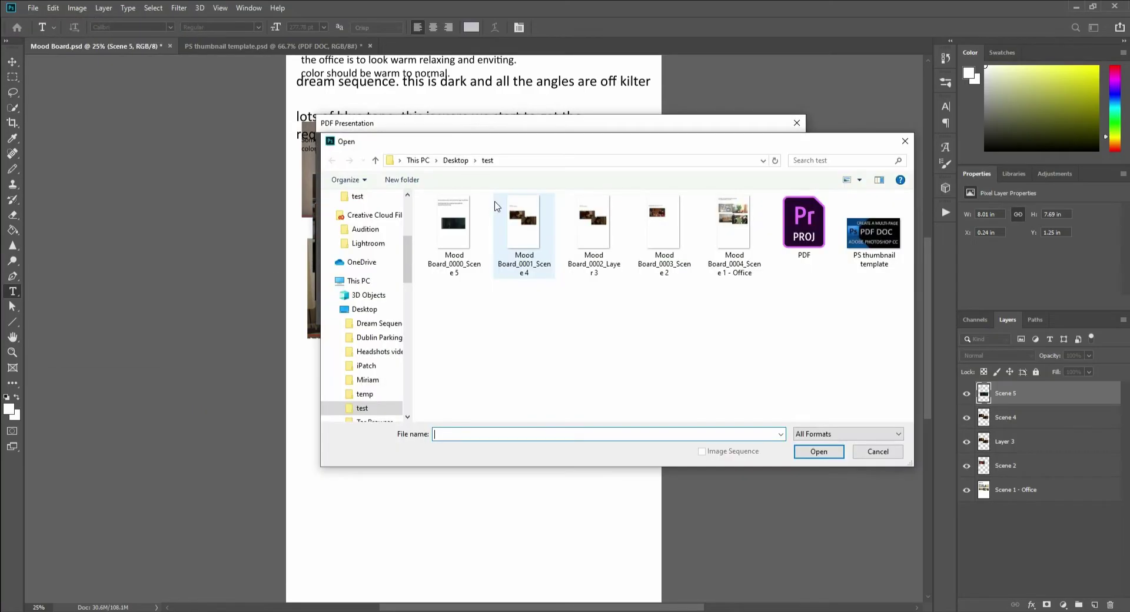
pyautogui.click(452, 232)
pyautogui.keyDown('shift'); pyautogui.click(724, 219); pyautogui.keyUp('shift')
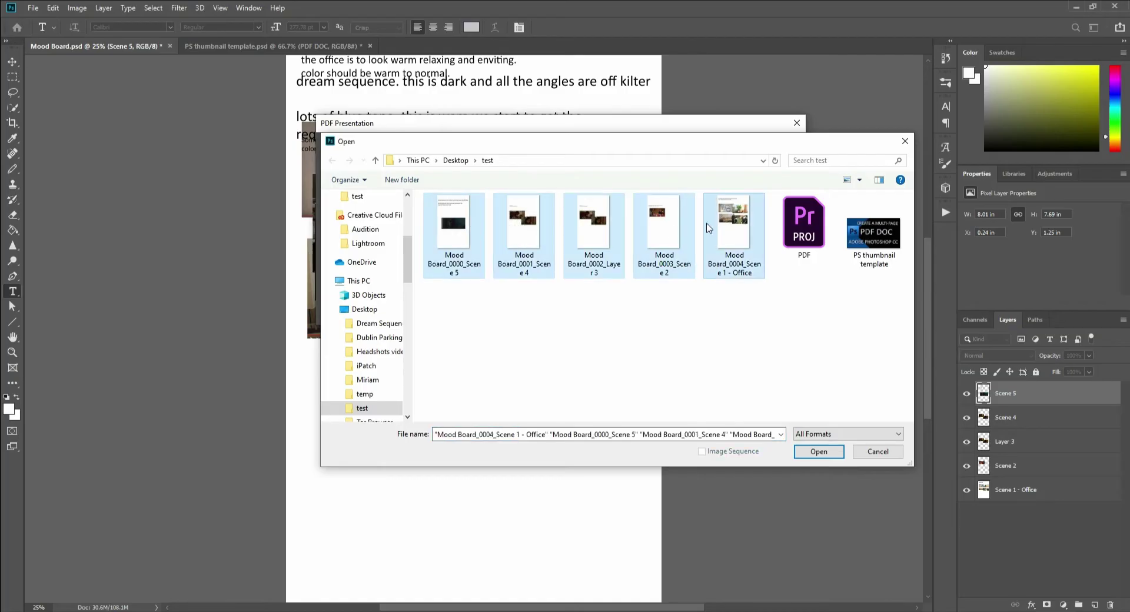
pyautogui.click(822, 454)
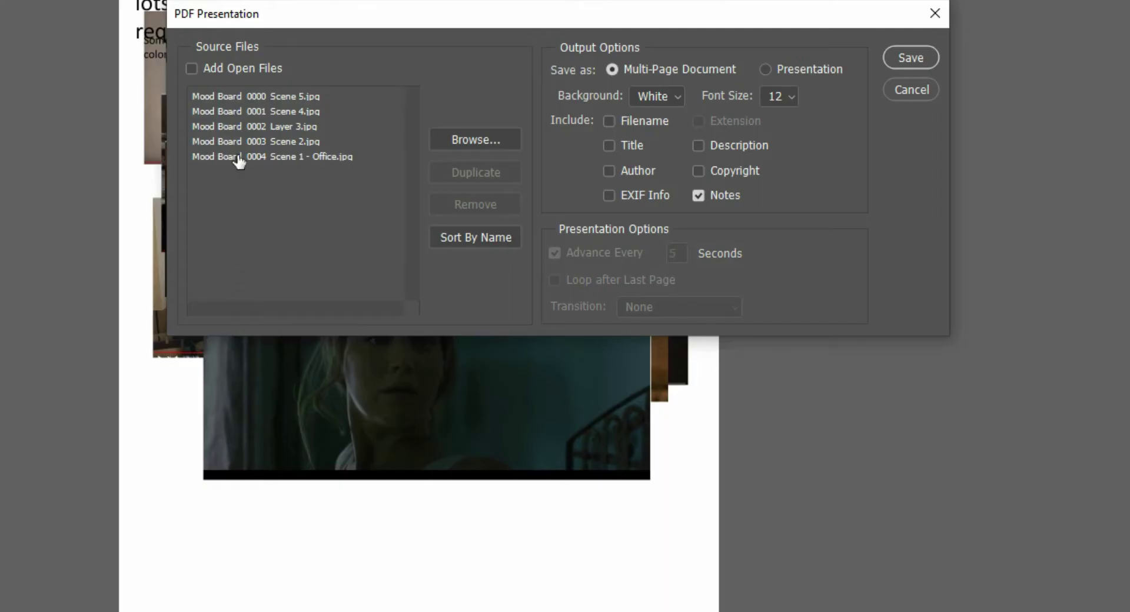
# Reorder the source list so Scene 1 - Office is first and Scene 5 last.
pyautogui.click(275, 159)
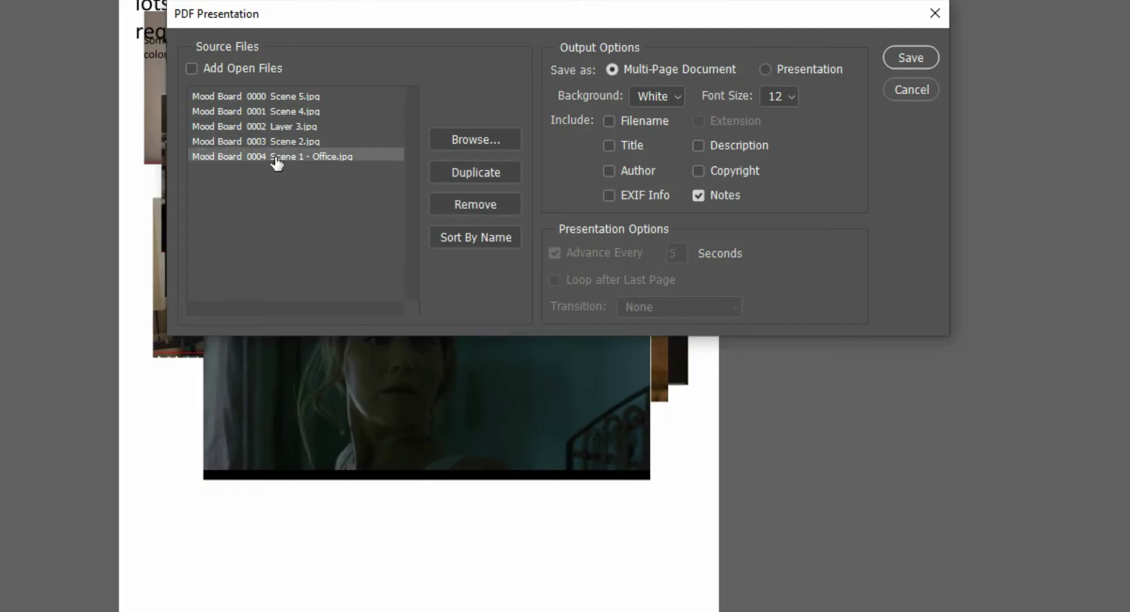
pyautogui.moveTo(277, 163)
pyautogui.mouseDown()
pyautogui.moveTo(269, 84)
pyautogui.moveTo(267, 179)
pyautogui.moveTo(282, 160)
pyautogui.mouseUp()
pyautogui.moveTo(277, 96); pyautogui.dragTo(270, 192)
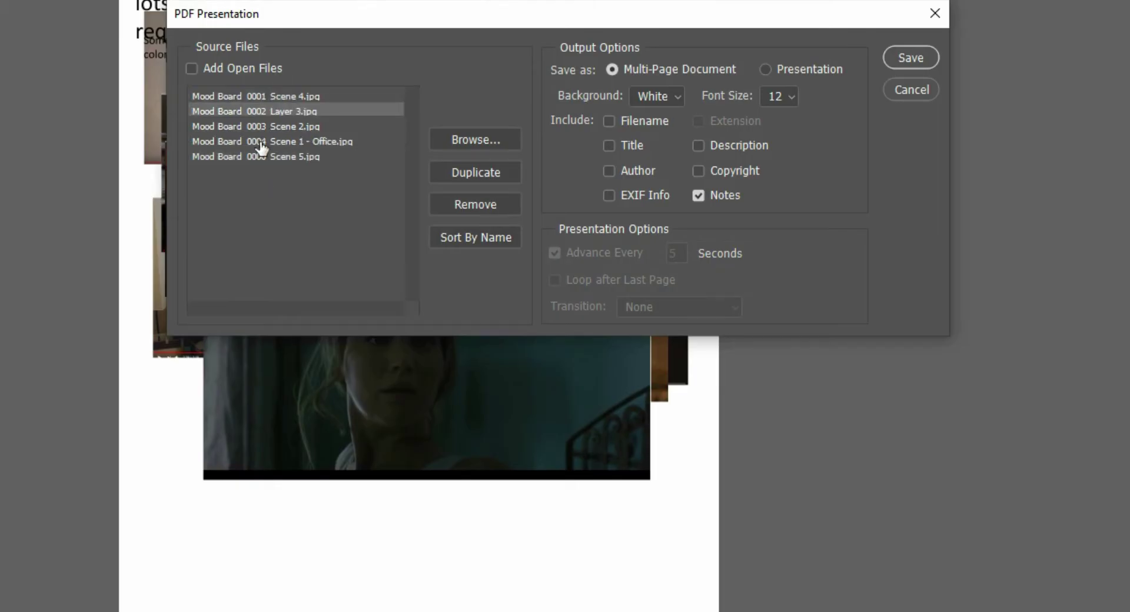
pyautogui.moveTo(256, 99); pyautogui.dragTo(265, 164)
pyautogui.click(253, 117)
pyautogui.moveTo(260, 102); pyautogui.dragTo(302, 100)
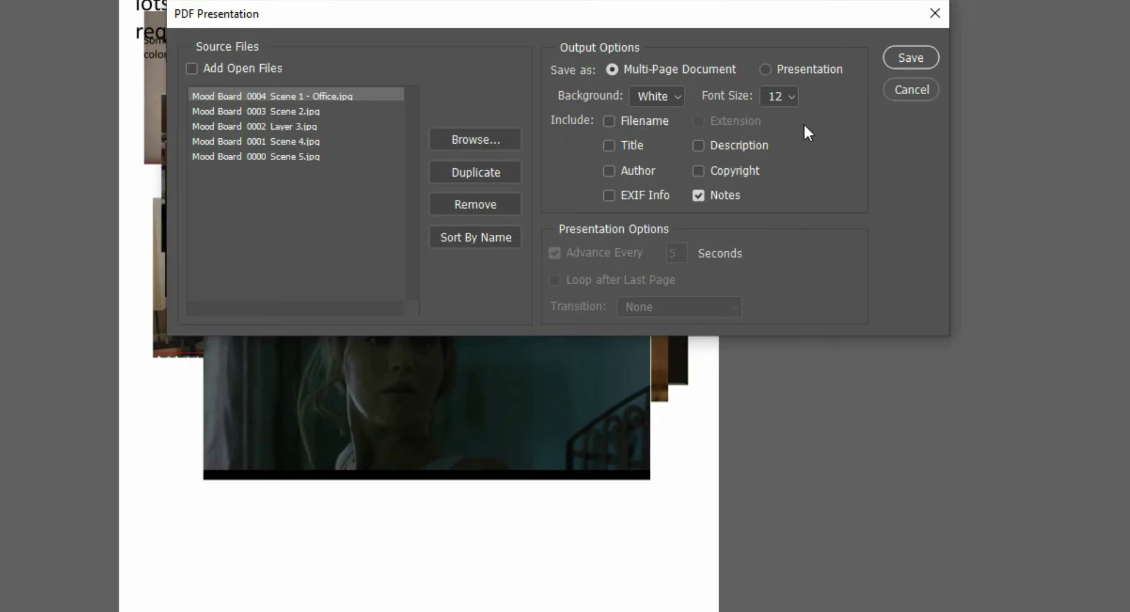
# Save the presentation as Mood Board.pdf in the Desktop test folder.
pyautogui.click(912, 58)
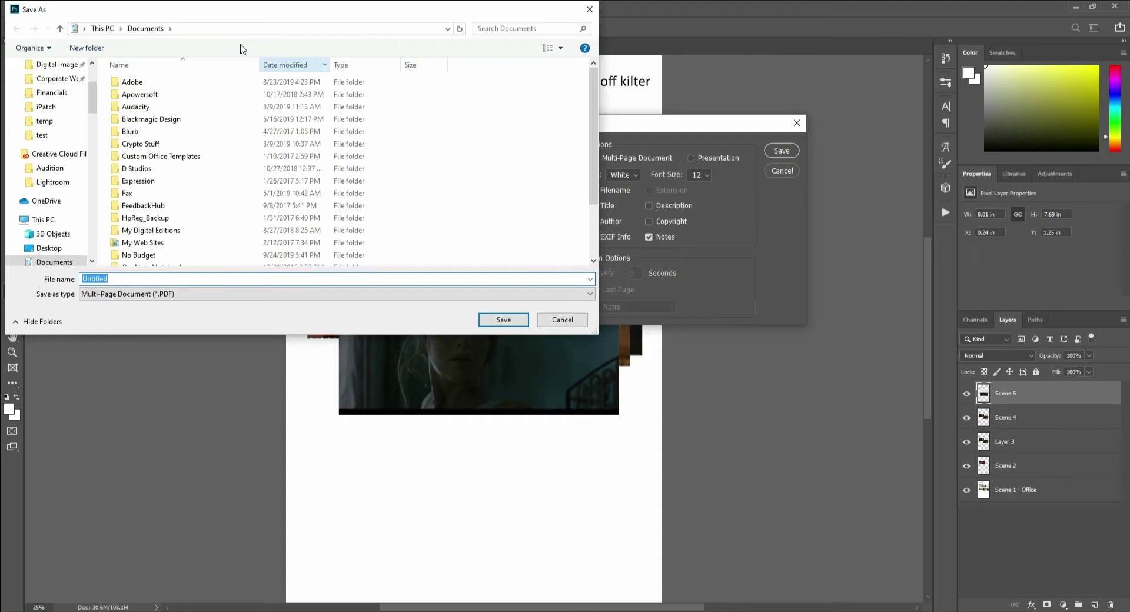
pyautogui.doubleClick(559, 97)
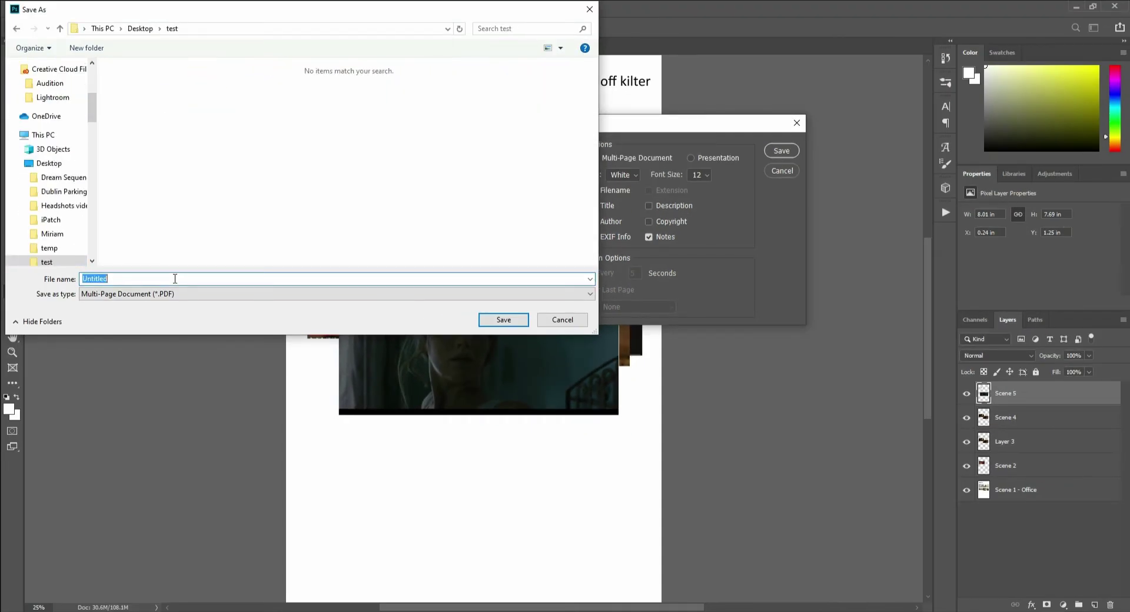
pyautogui.write('Mood Board')
pyautogui.press('Escape')
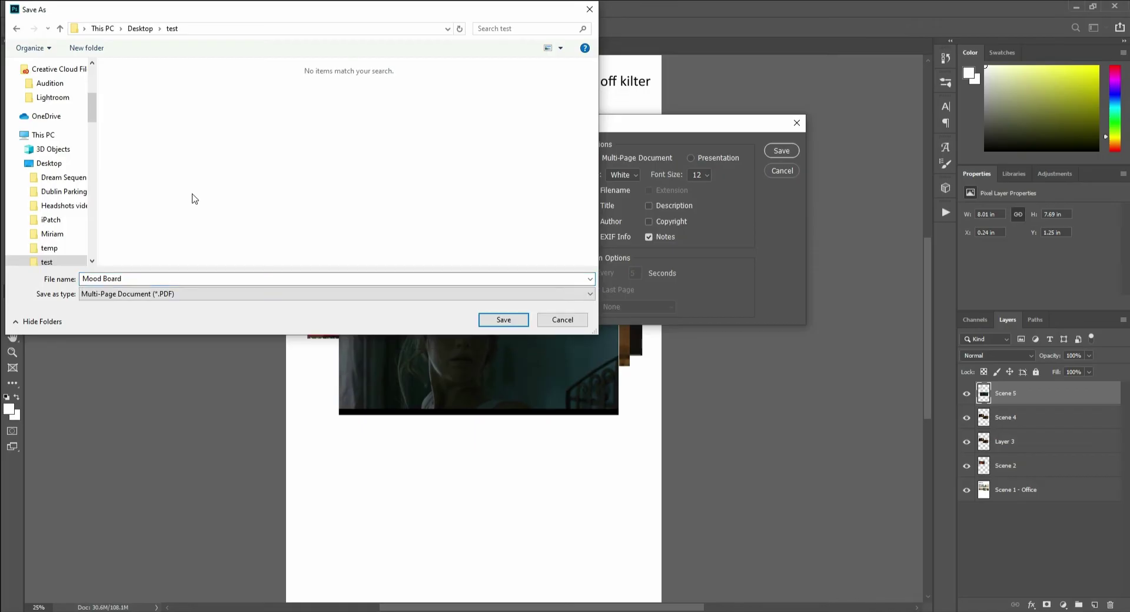
pyautogui.press('Tab')
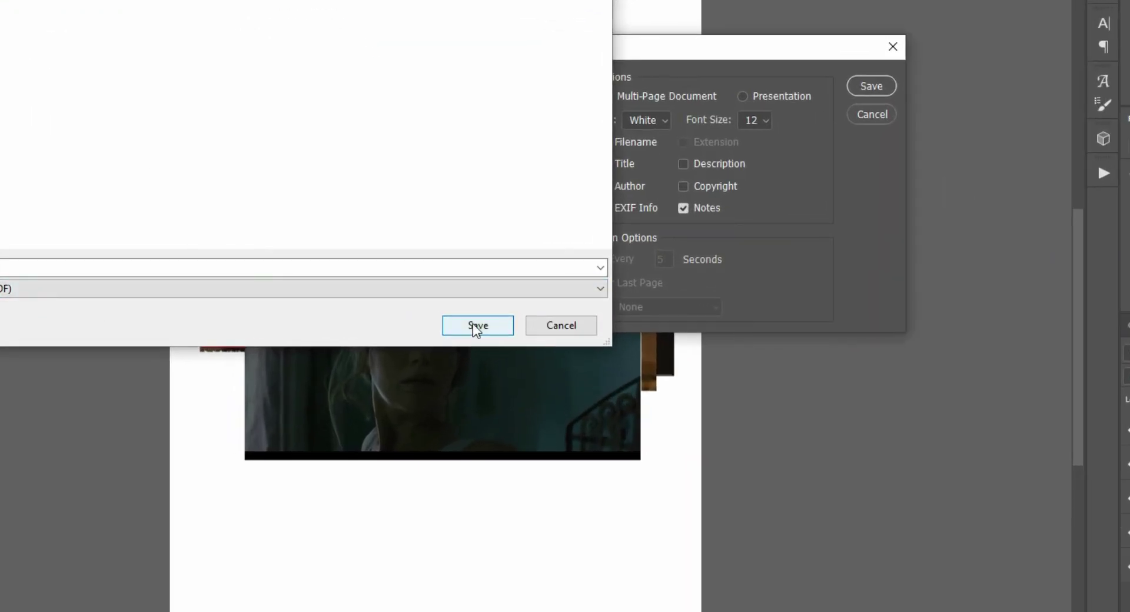
pyautogui.click(476, 327)
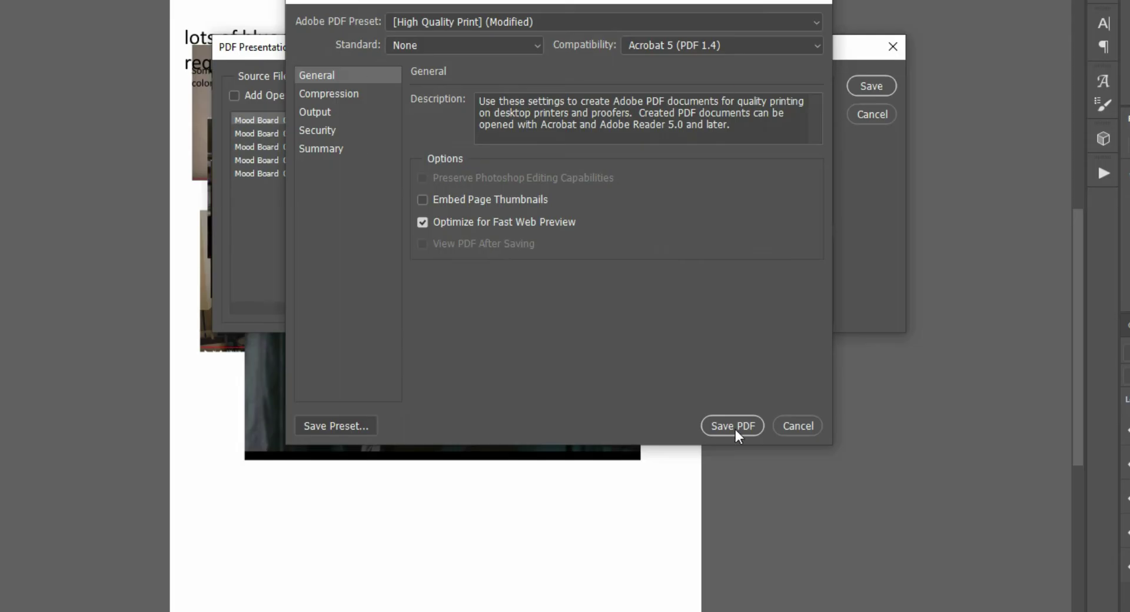
pyautogui.click(733, 426)
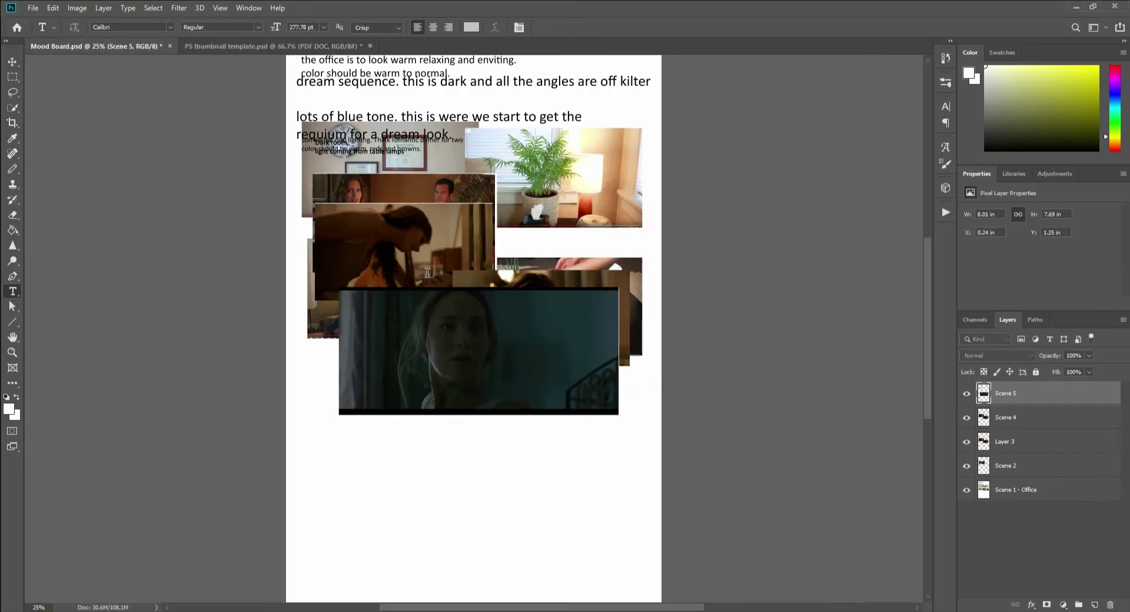
# Open Mood Board.pdf from the test folder in the PDF reader.
pyautogui.hotkey('alt', 'Tab')
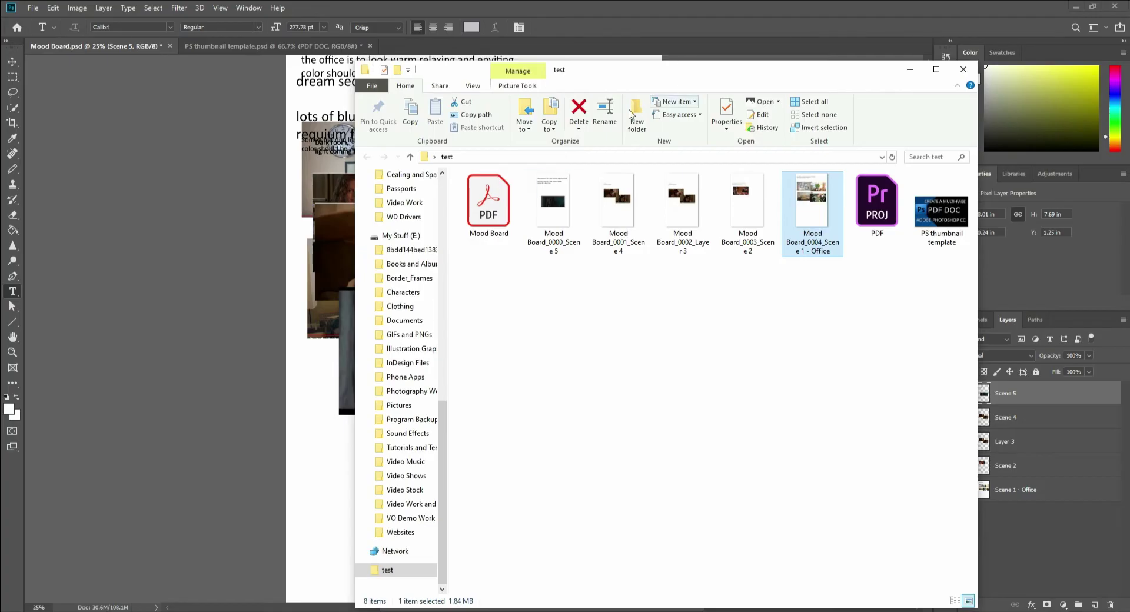
pyautogui.click(490, 205)
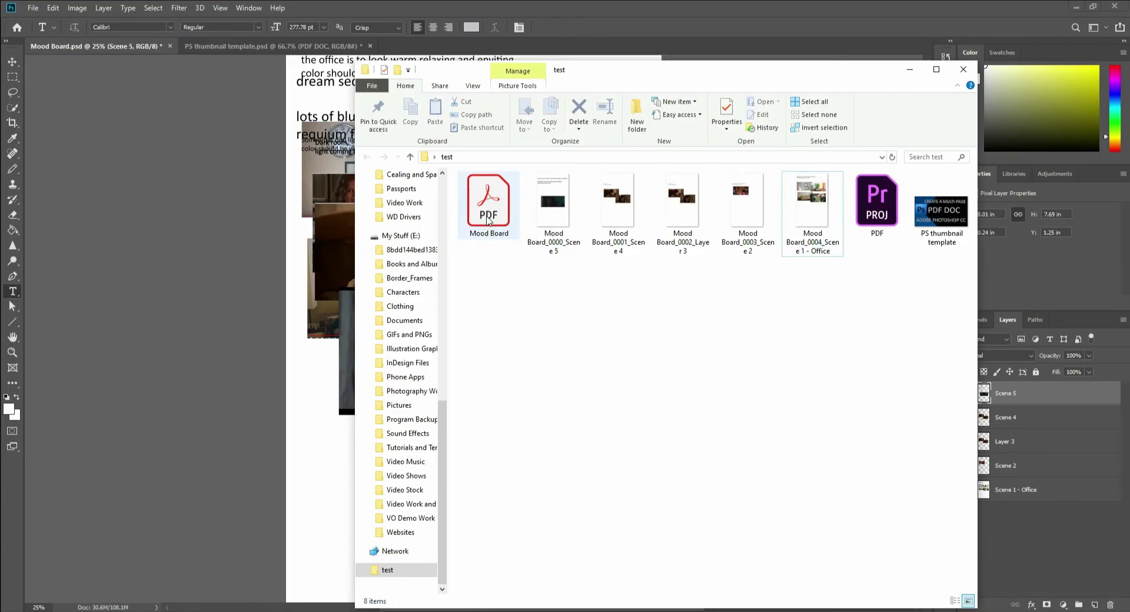
pyautogui.doubleClick(491, 206)
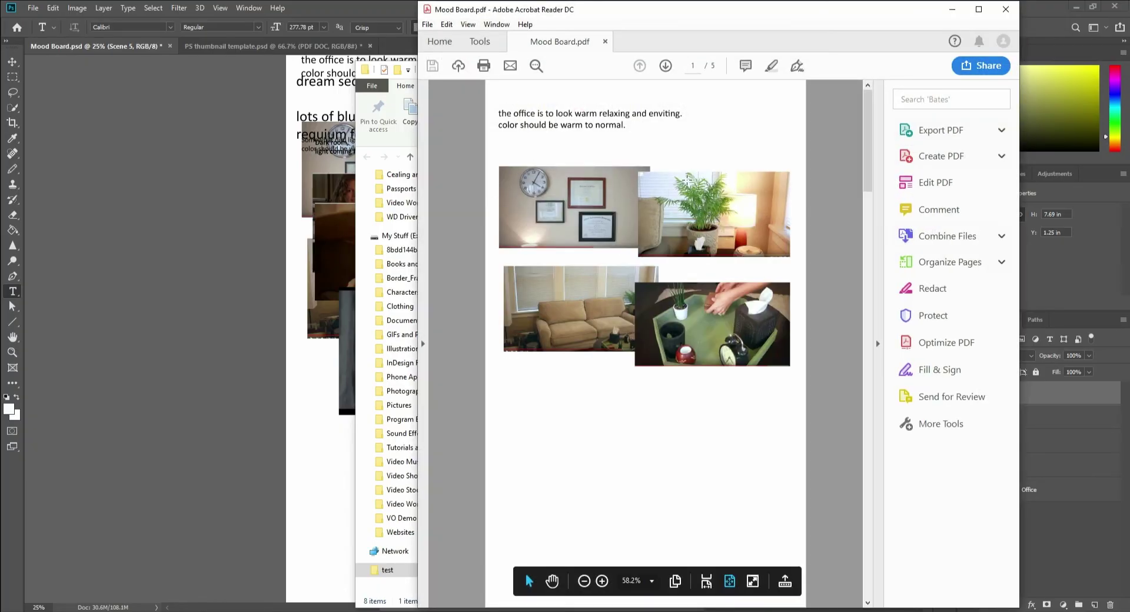
# Solo the Scene 1 - Office layer in Photoshop, then scroll the PDF to page 5.
pyautogui.click(1062, 517)
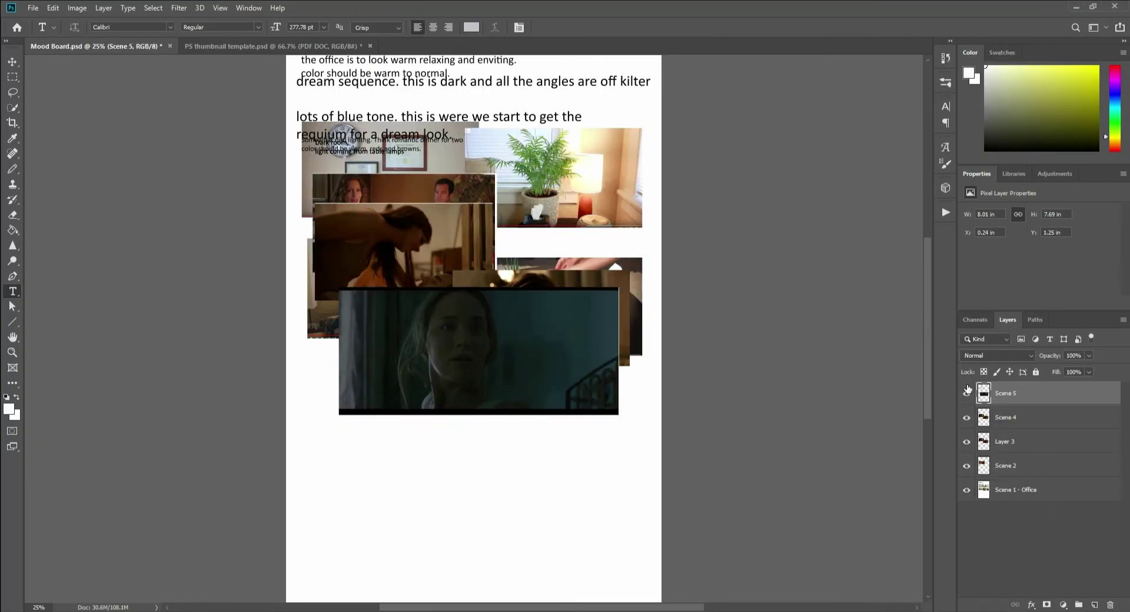
pyautogui.keyDown('alt'); pyautogui.click(967, 490); pyautogui.keyUp('alt')
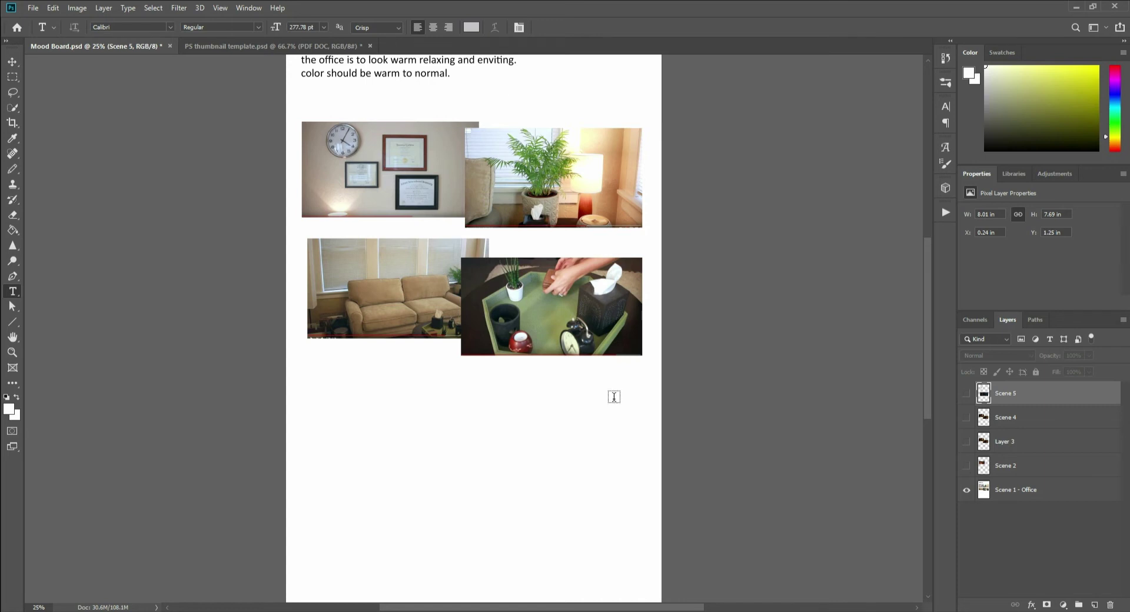
pyautogui.hotkey('alt', 'Tab')
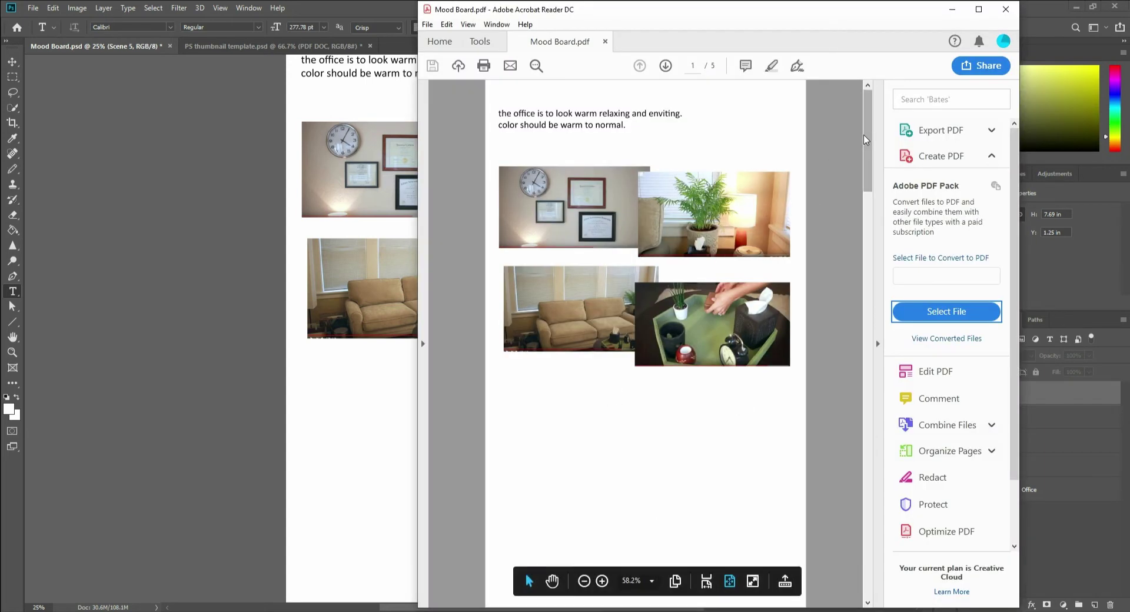
pyautogui.moveTo(866, 140); pyautogui.dragTo(882, 537)
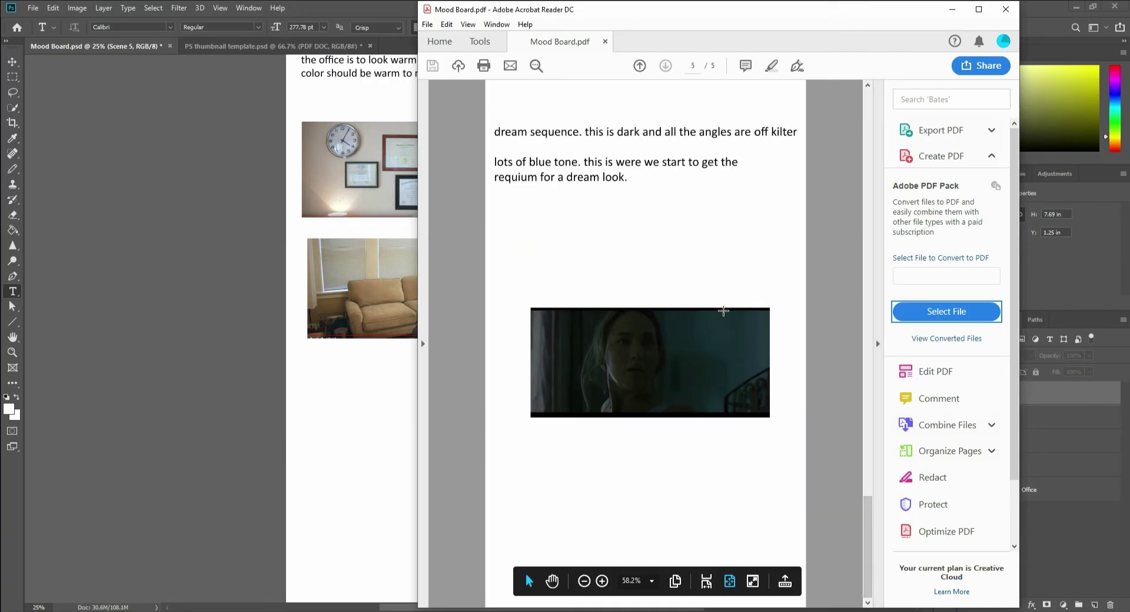
# Minimize Acrobat Reader to bring the Photoshop Mood Board document back to the front.
pyautogui.click(952, 9)
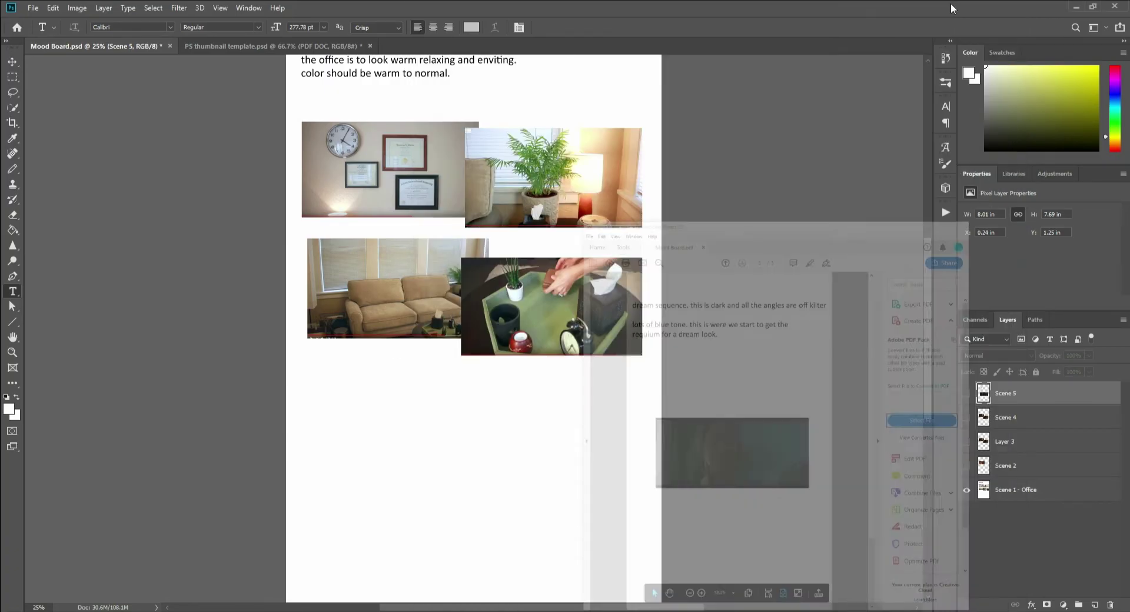